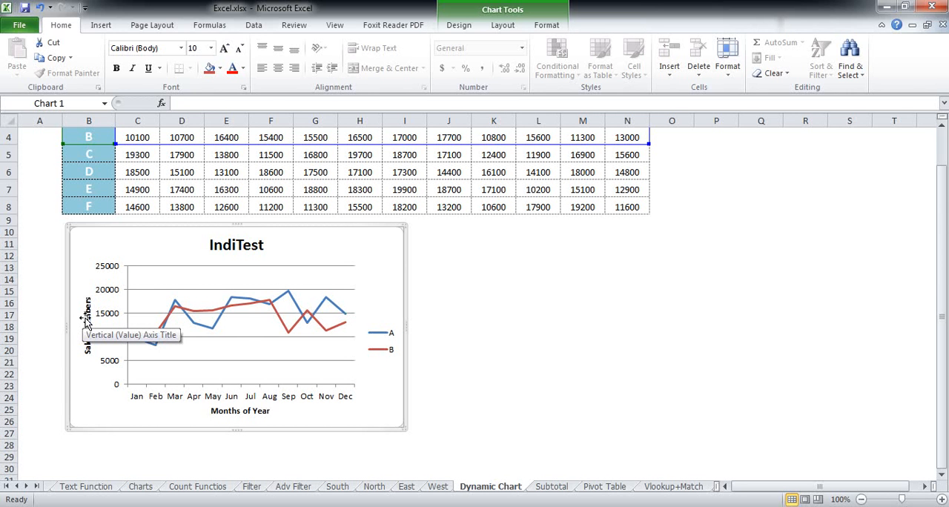
Open the full formatting options for the chart's primary vertical axis title and keep the chart in view
click(85, 319)
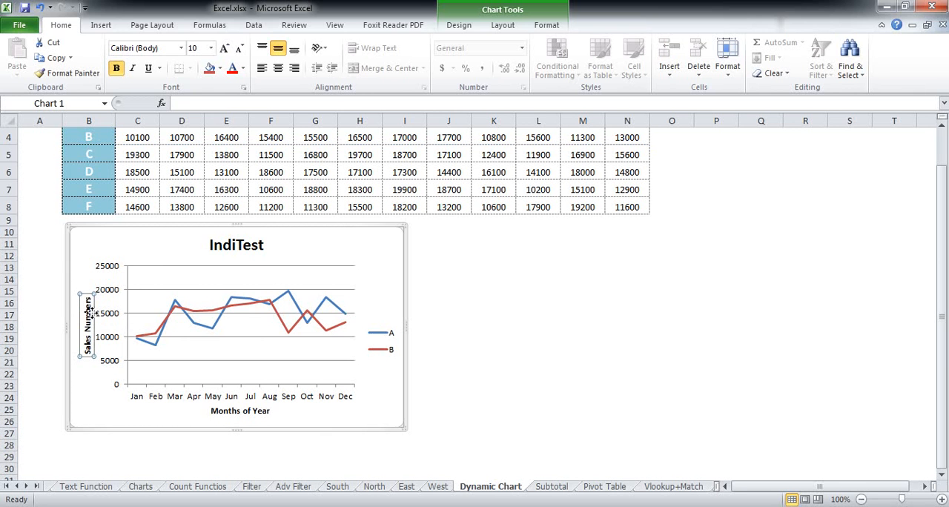
click(501, 29)
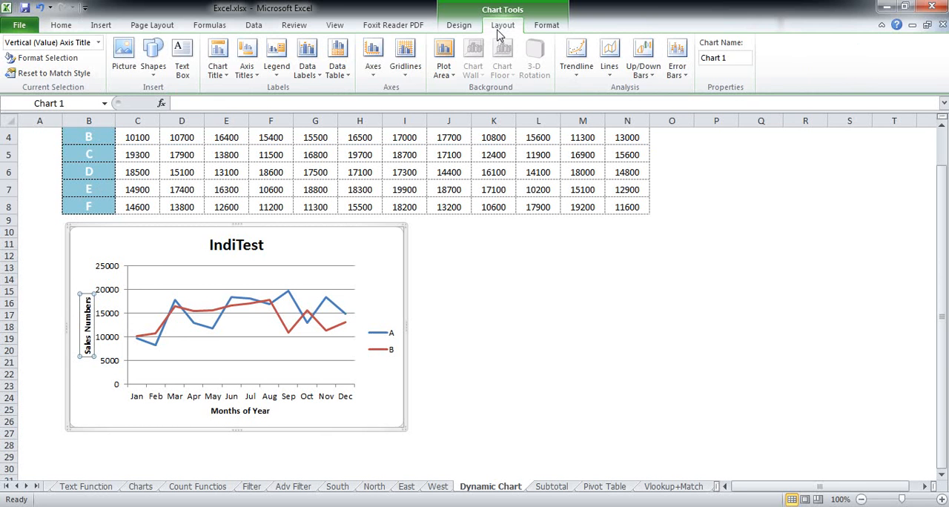
click(249, 75)
mouse_move(320, 108)
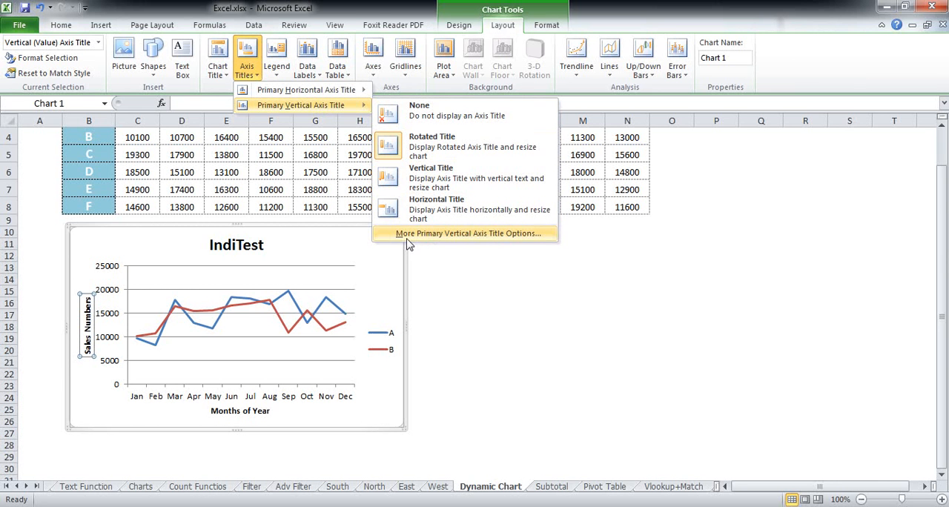
click(464, 235)
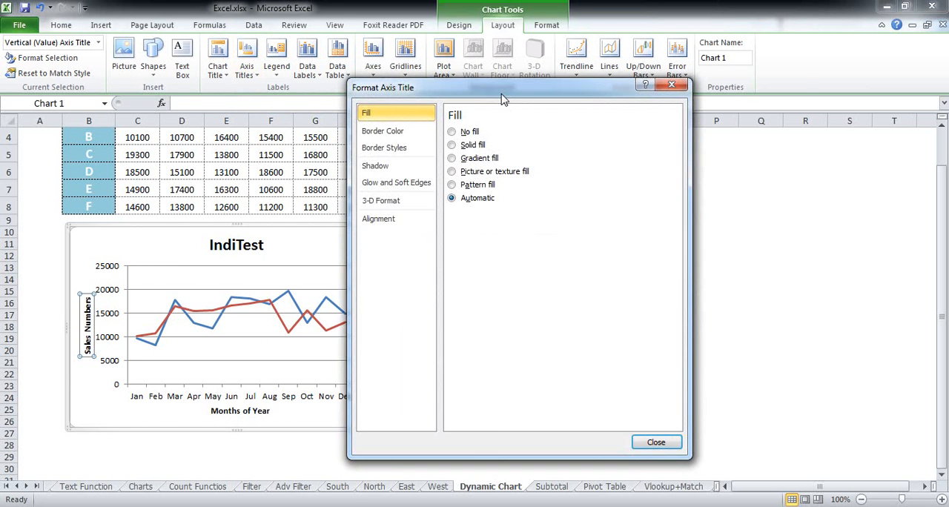
drag(502, 96, 612, 98)
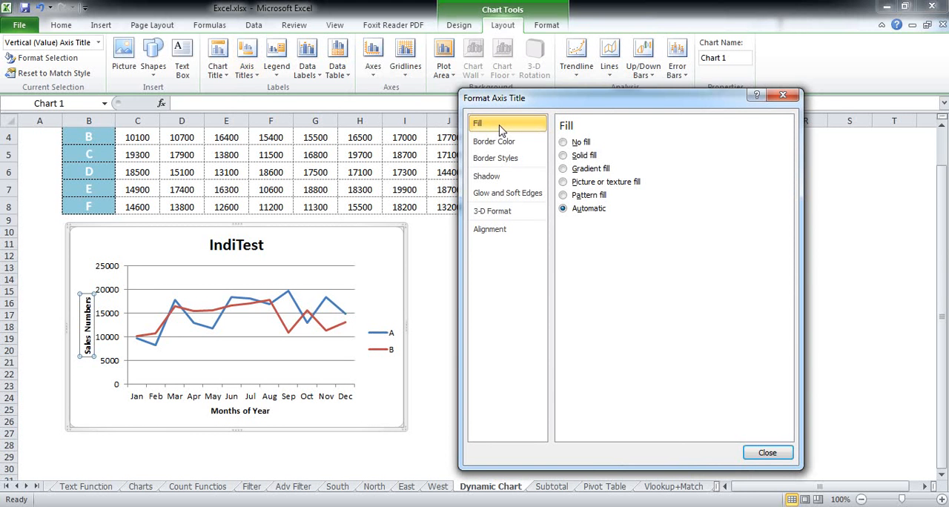
Give the vertical axis title a red solid fill with 41% transparency
click(564, 155)
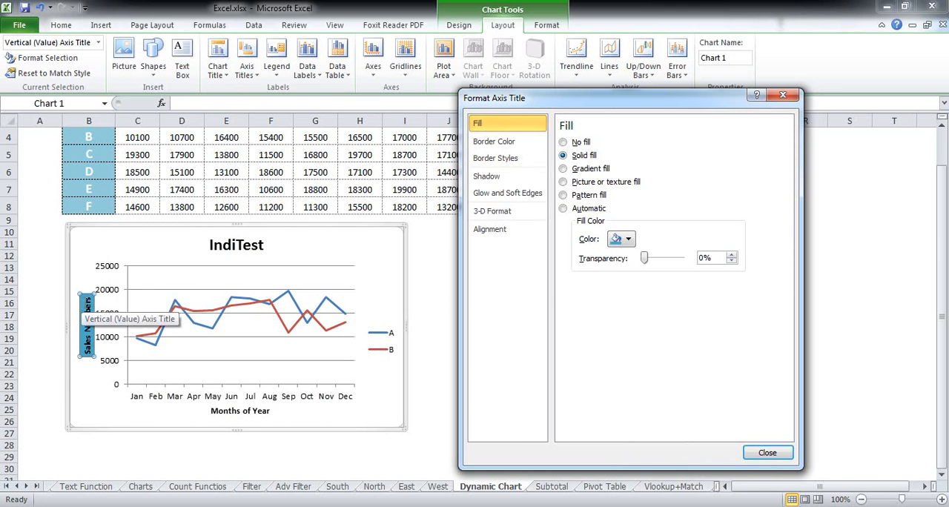
click(622, 239)
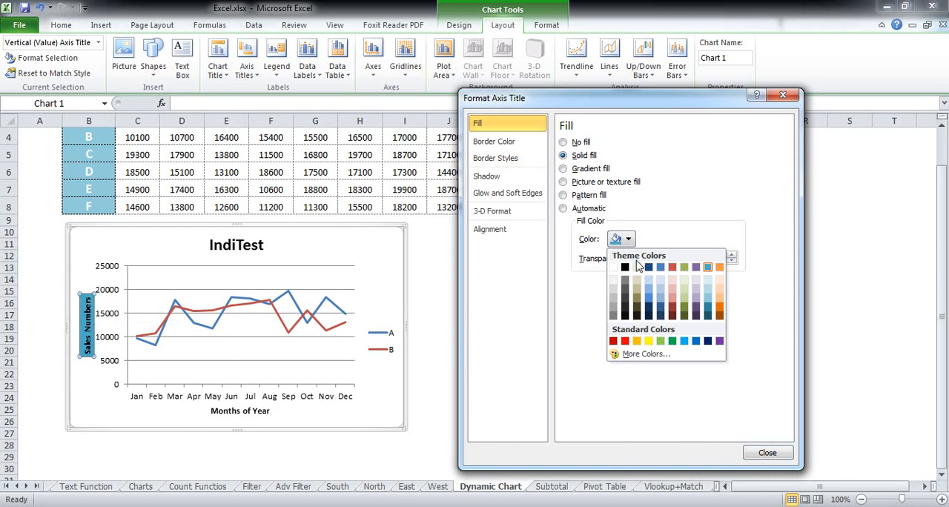
click(672, 268)
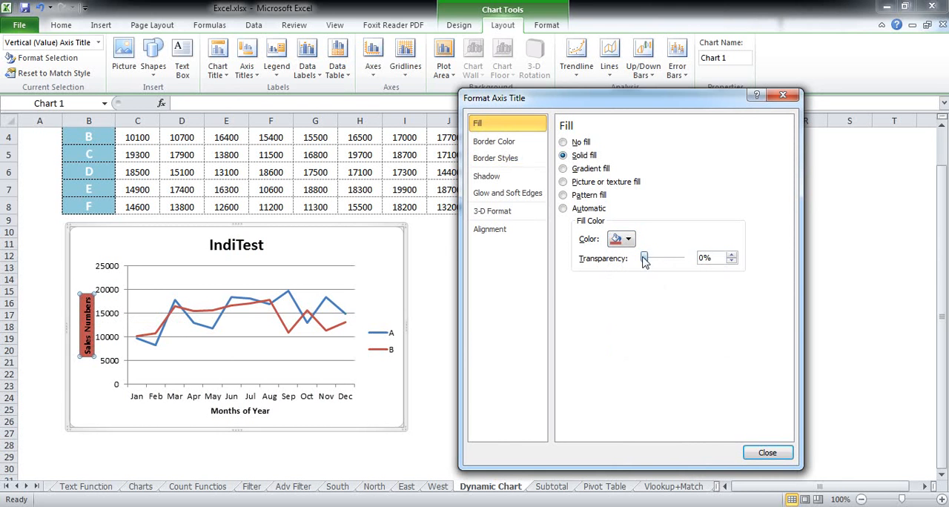
drag(642, 258, 660, 266)
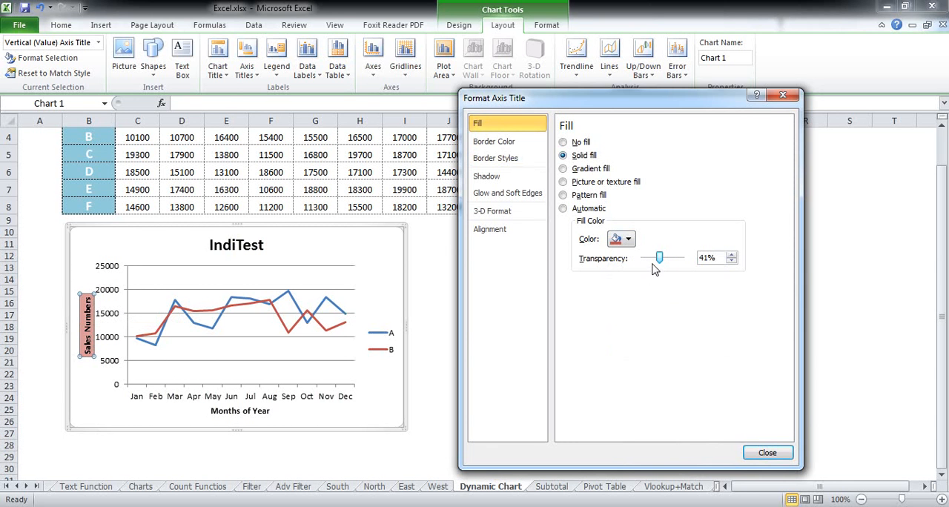
Switch the axis title to a pattern fill, using the pattern in the third row, sixth column
click(563, 170)
click(563, 196)
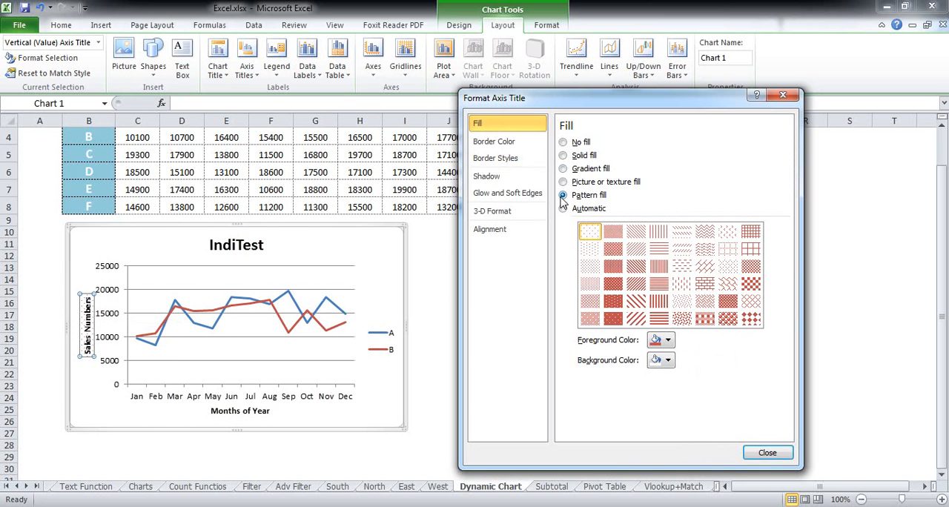
click(612, 319)
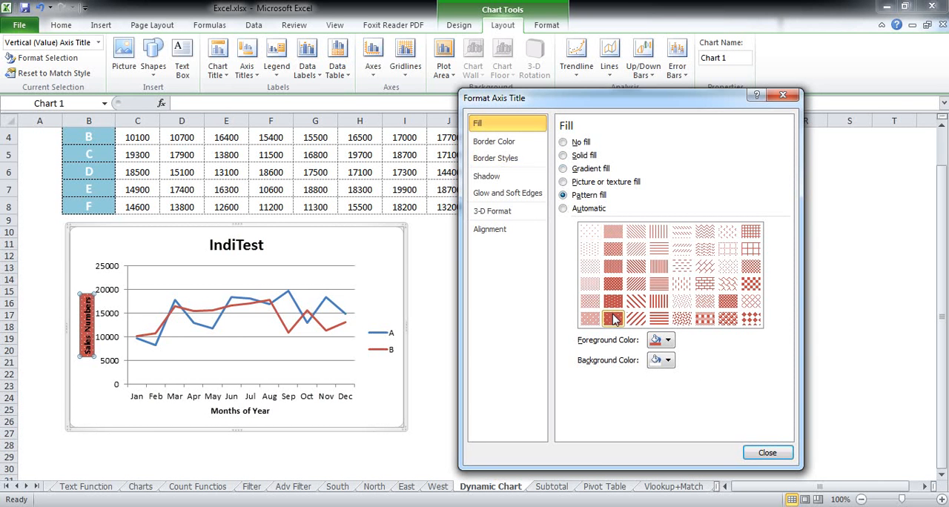
click(705, 268)
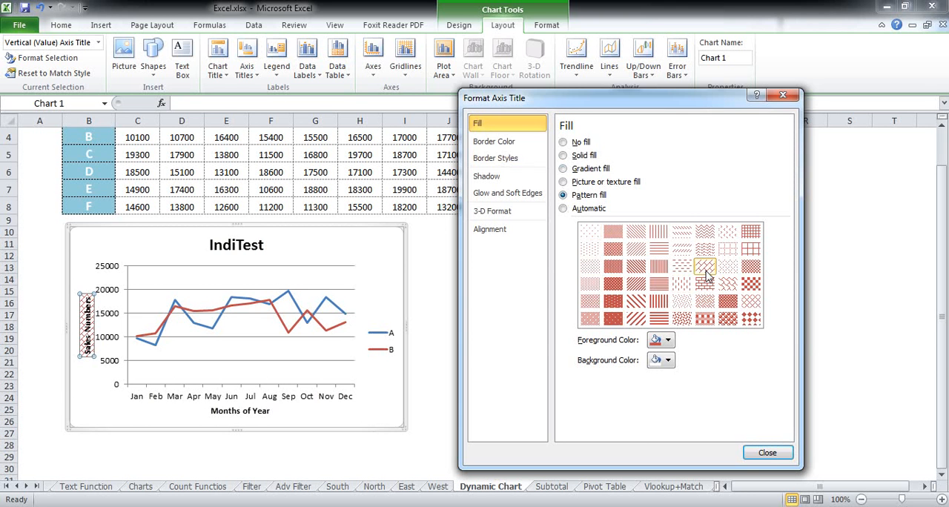
Give the vertical axis title a solid purple border line
click(495, 144)
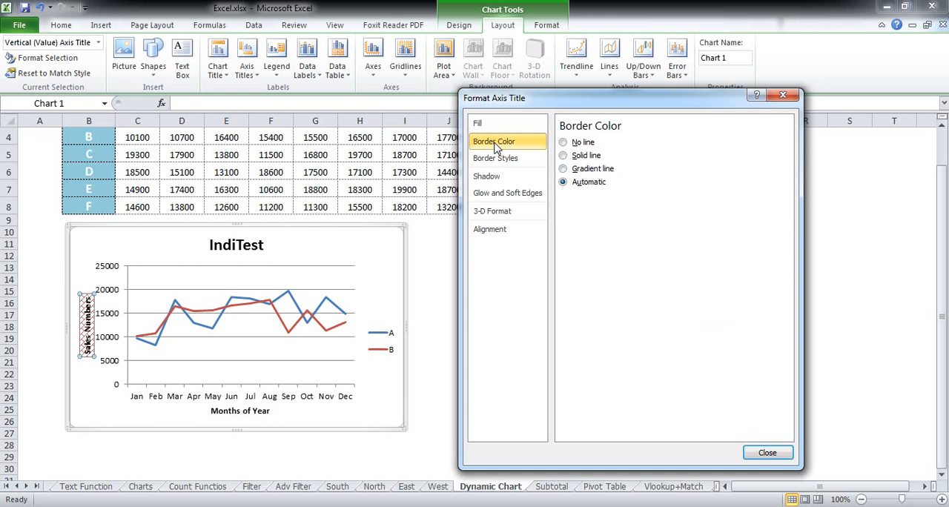
click(564, 155)
click(621, 200)
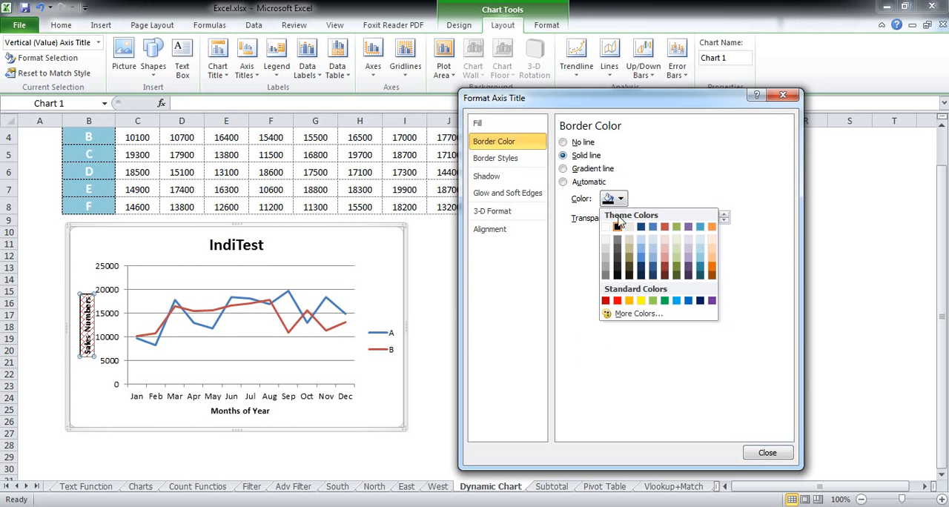
click(690, 236)
Set the axis title's border width to 3 pt
click(512, 160)
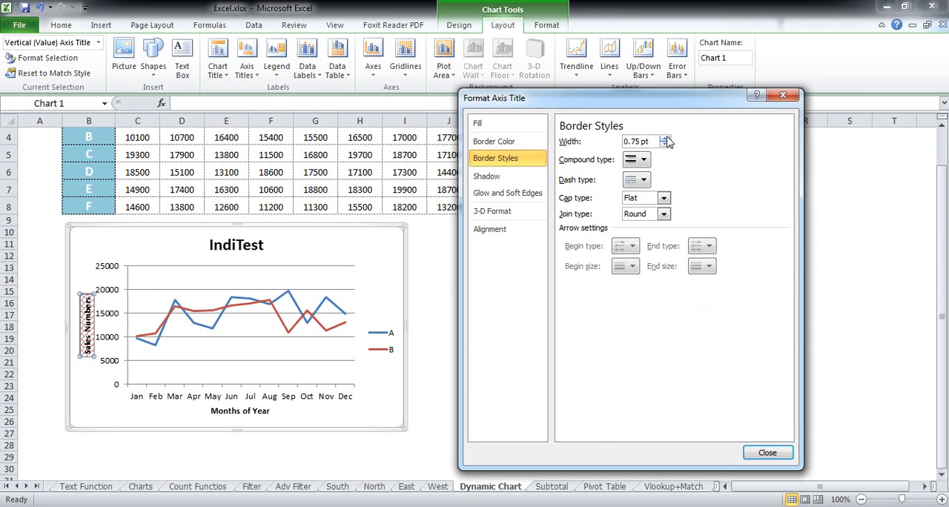
click(664, 139)
click(664, 139)
click(667, 140)
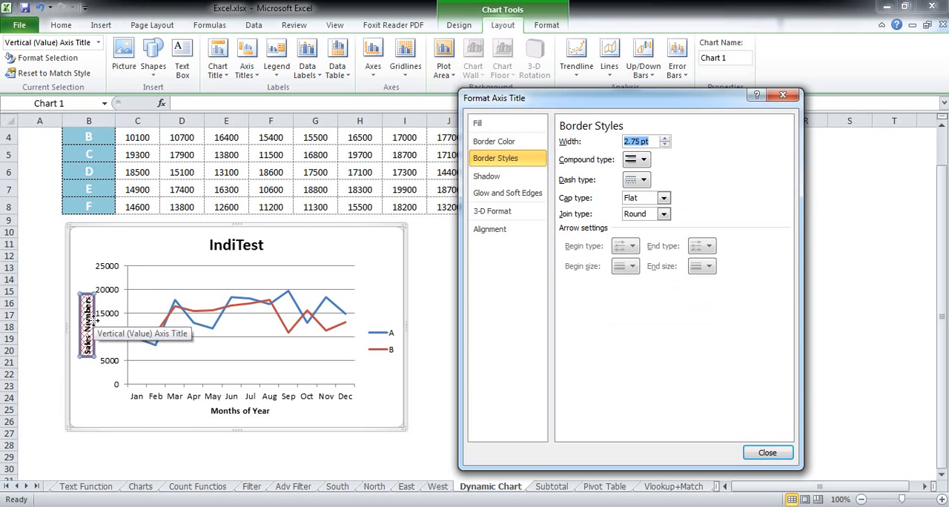
click(665, 138)
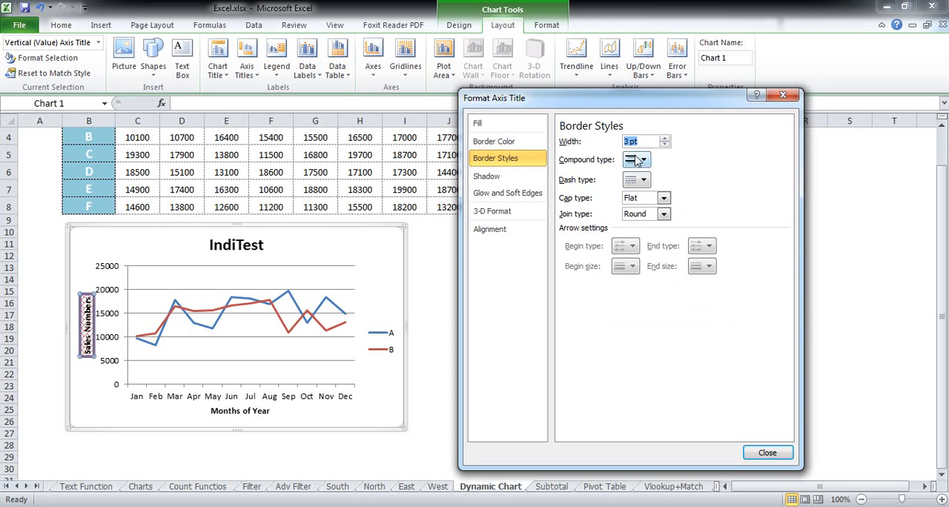
Set the axis title border to the square-dot dash type and the third compound line type
click(636, 179)
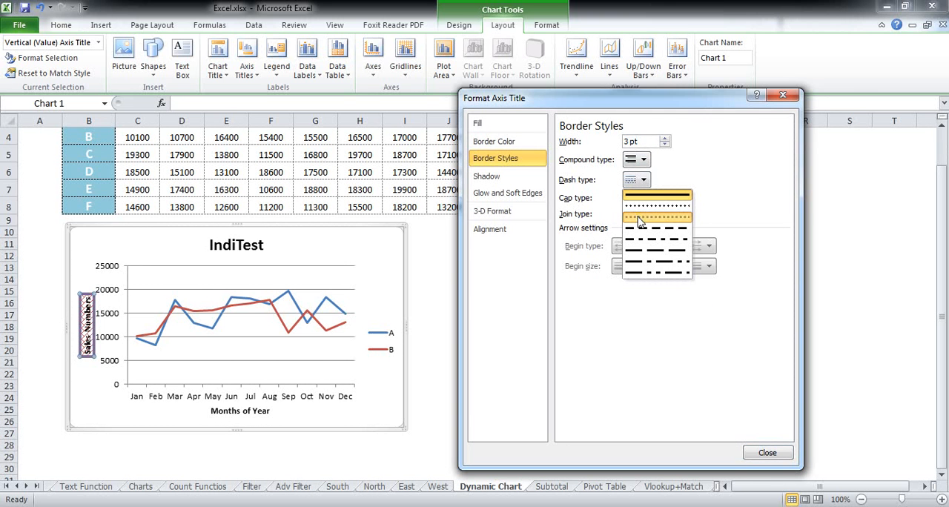
click(639, 219)
click(636, 159)
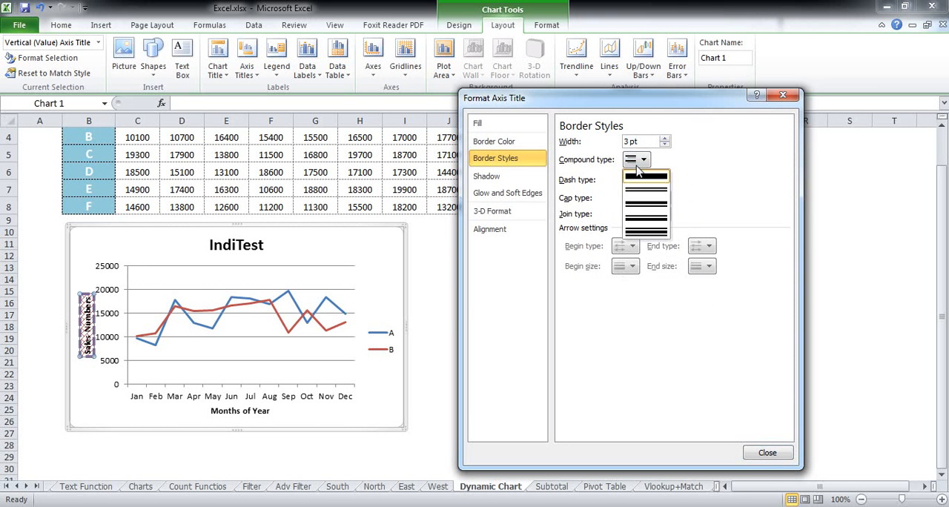
click(645, 207)
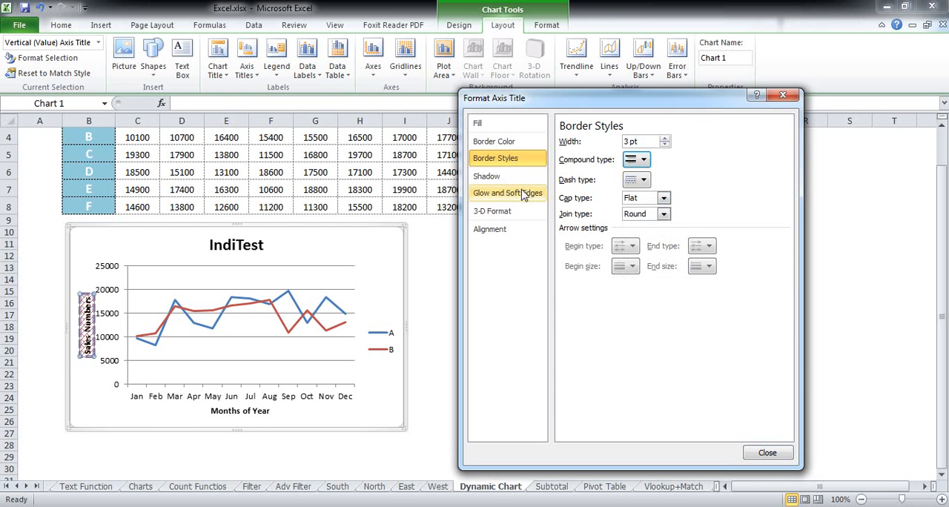
Try the Offset Diagonal Bottom Right shadow at 141% size on the axis title, and reset it to No Shadow
click(500, 179)
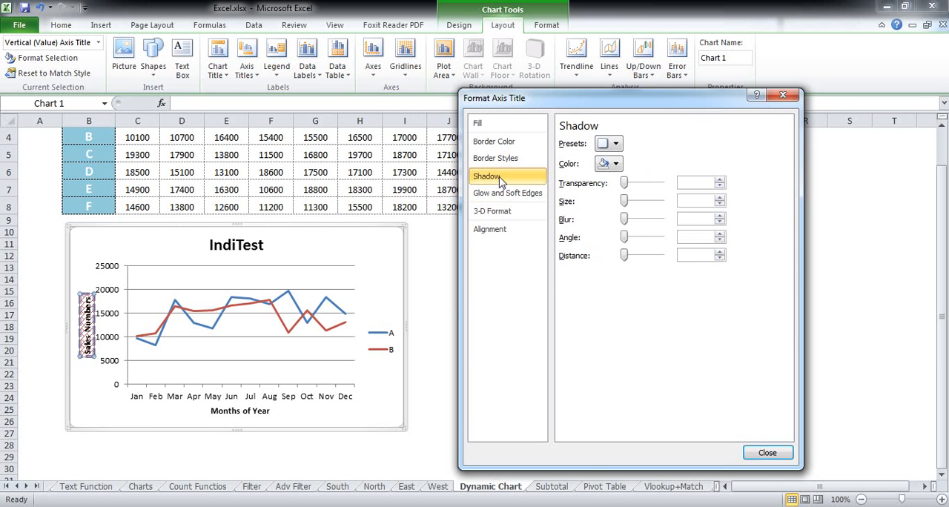
click(610, 143)
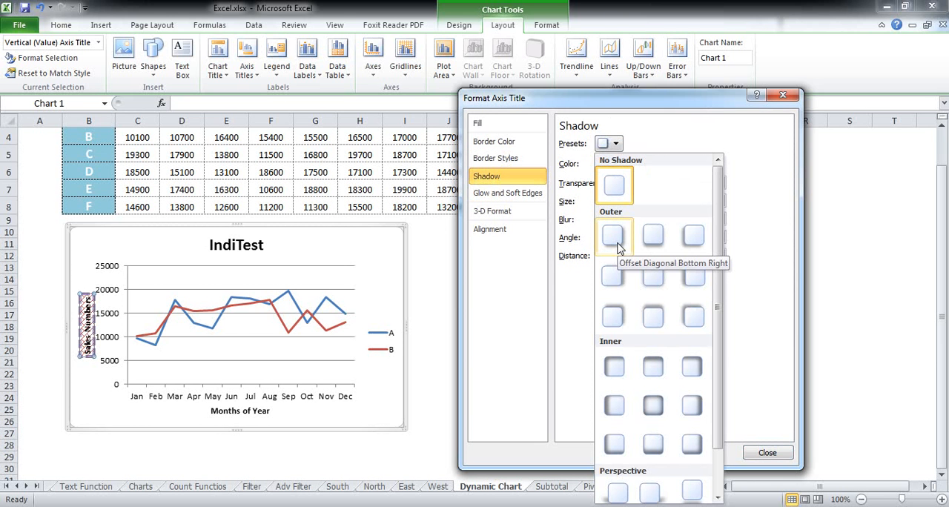
click(616, 239)
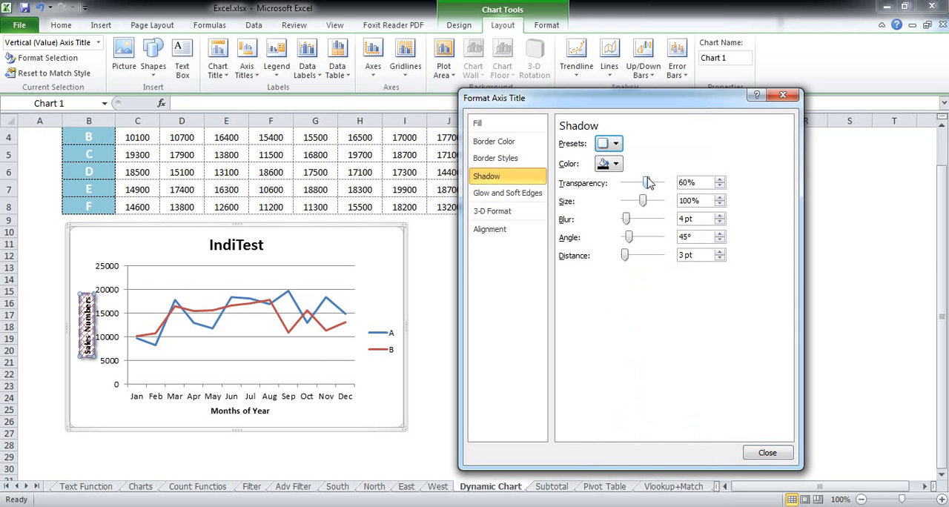
drag(643, 201, 654, 202)
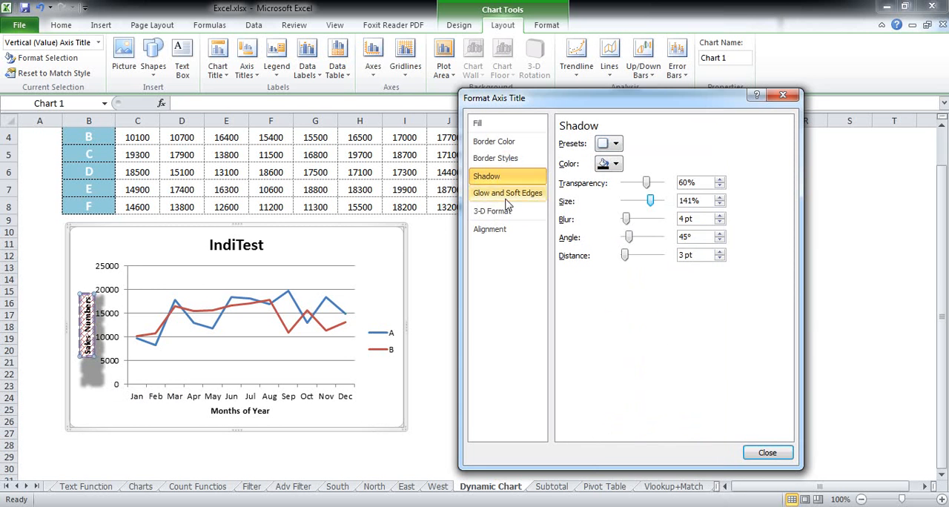
click(609, 144)
click(610, 184)
Apply the 11 pt light-blue glow preset to the axis title and change the glow color to black
click(545, 193)
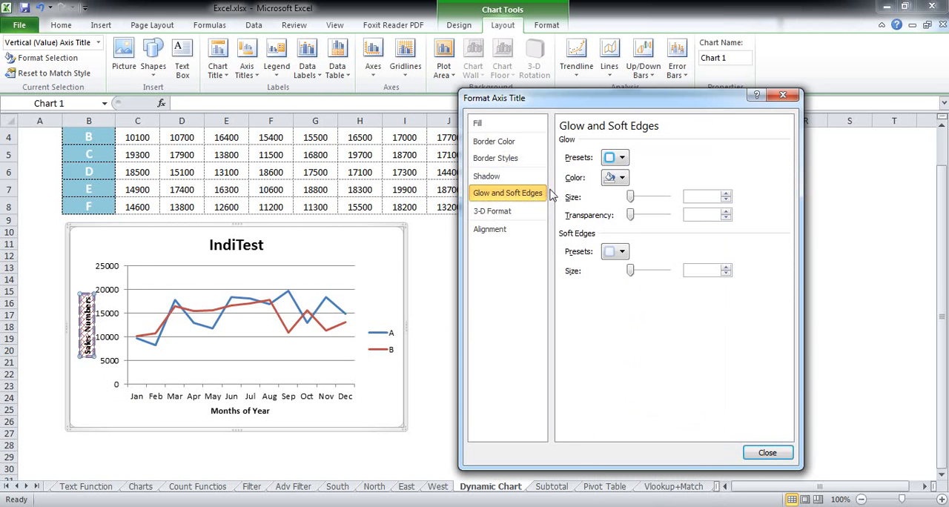
click(618, 158)
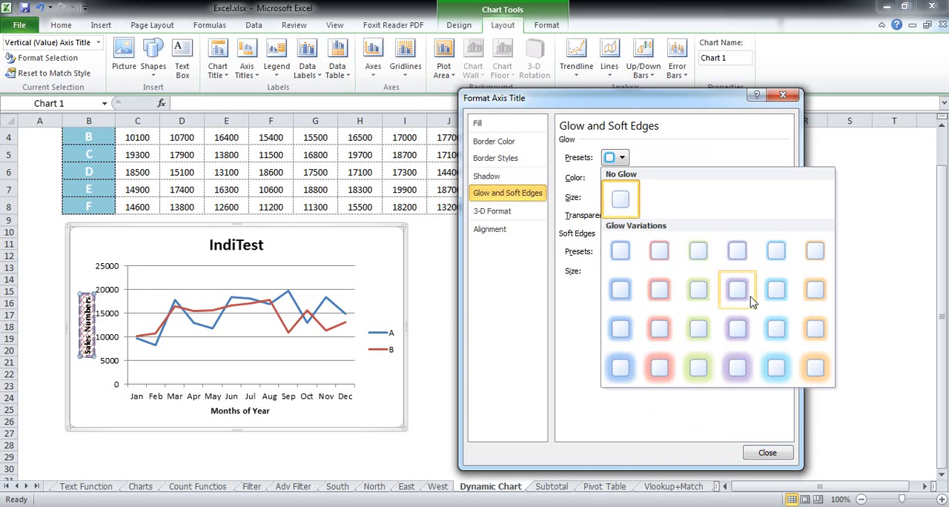
click(776, 329)
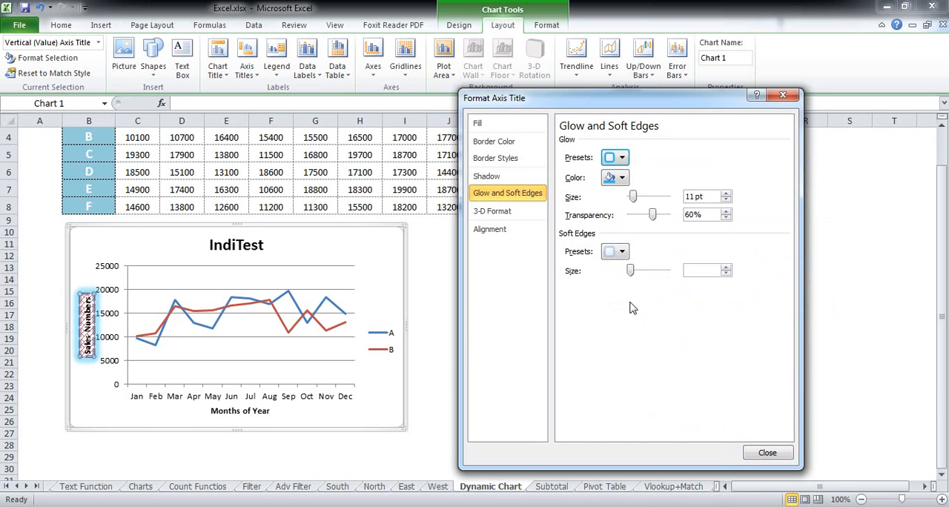
click(623, 178)
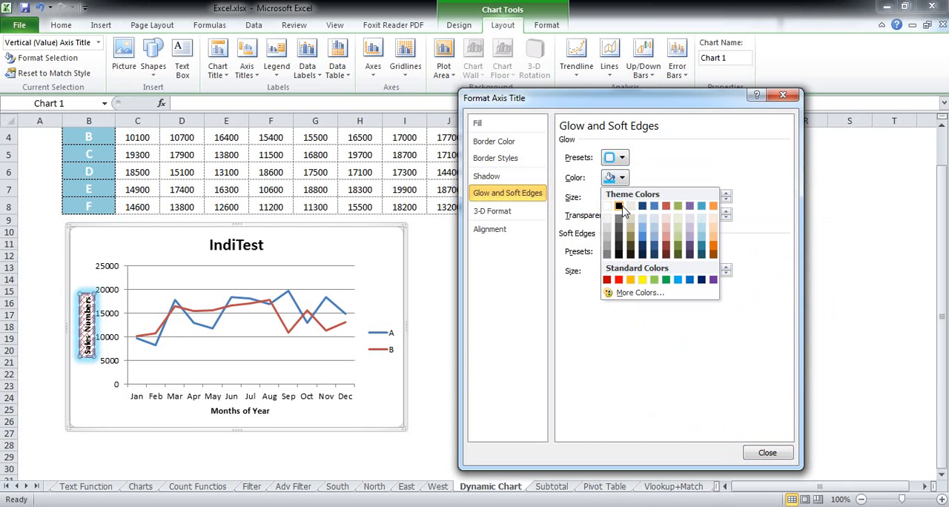
click(620, 208)
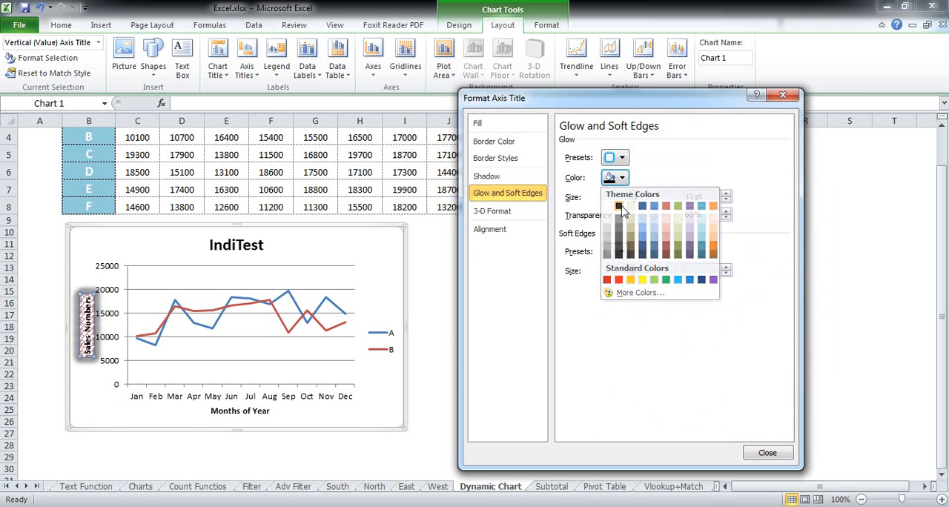
Apply the first bevel style to both the top and bottom of the axis title's 3-D format
click(512, 213)
click(620, 164)
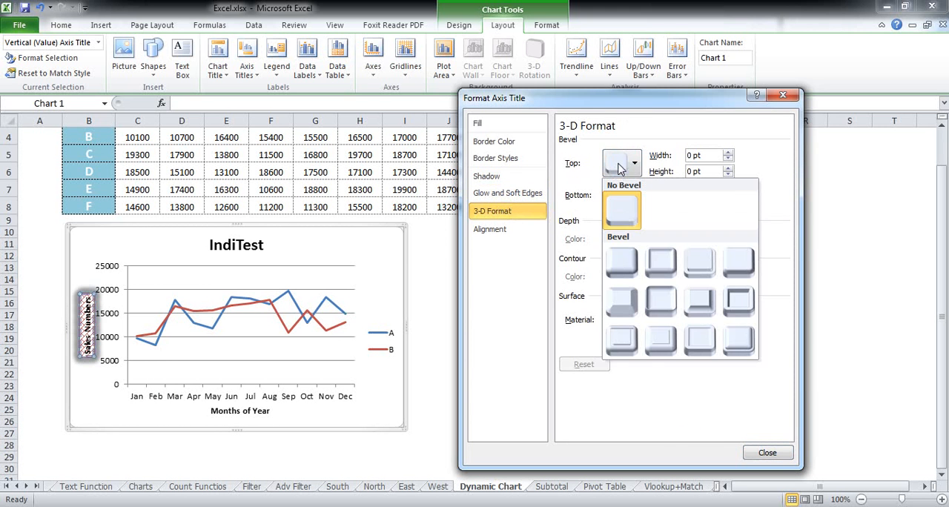
click(617, 272)
click(618, 199)
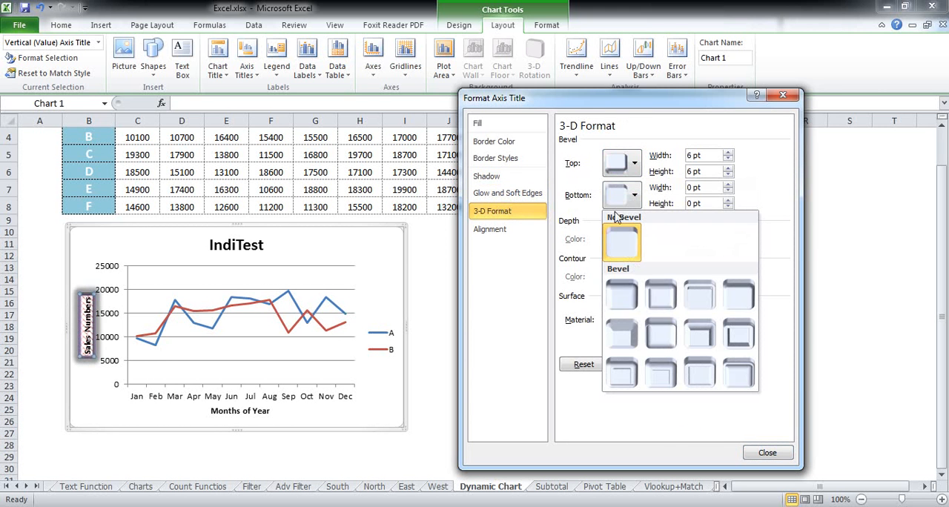
click(626, 306)
Try rotating the axis title text 90°, and set its text direction to Horizontal
click(490, 229)
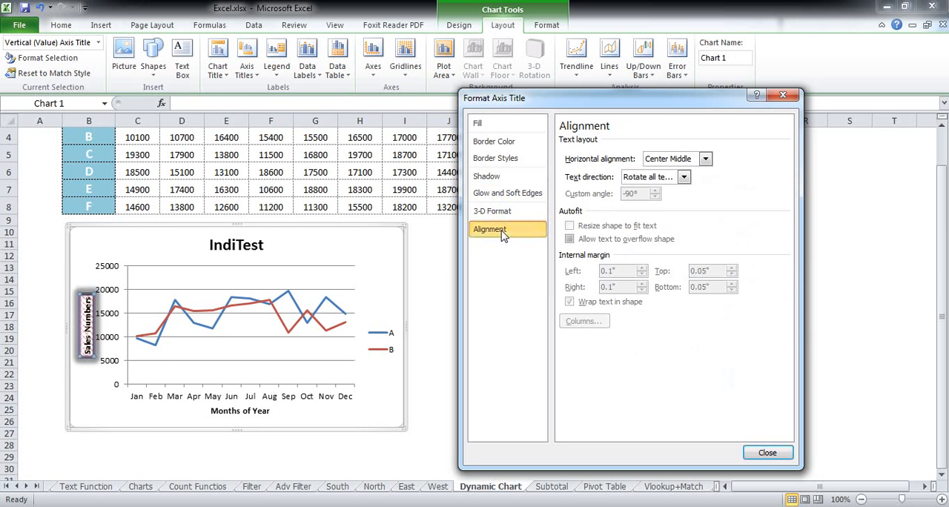
click(684, 178)
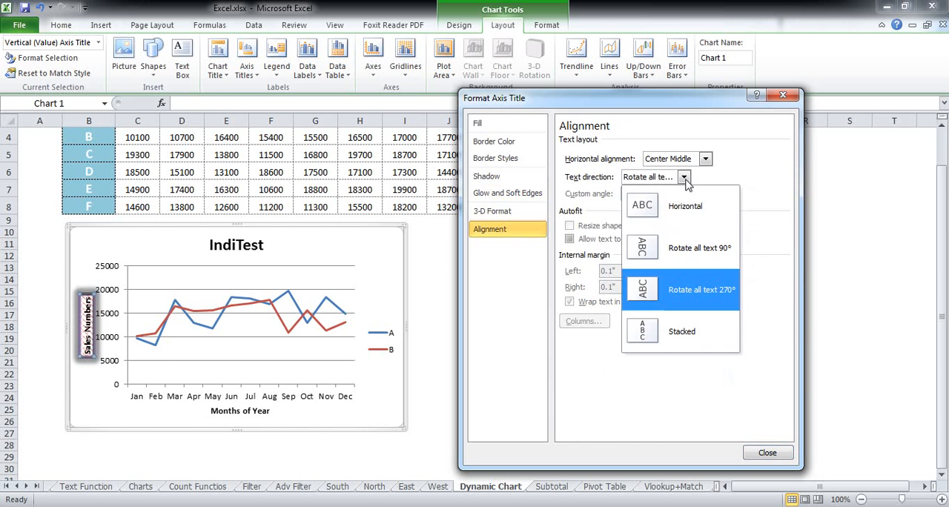
click(669, 254)
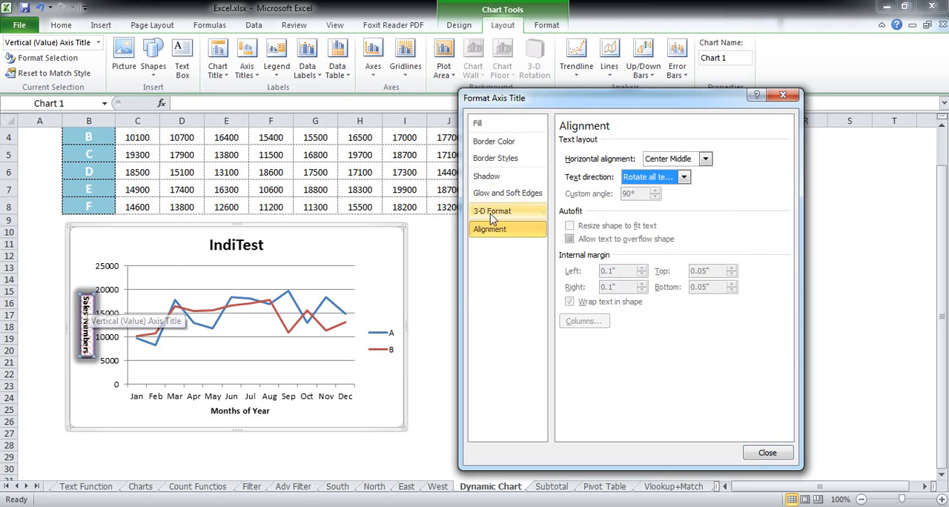
click(683, 177)
click(682, 206)
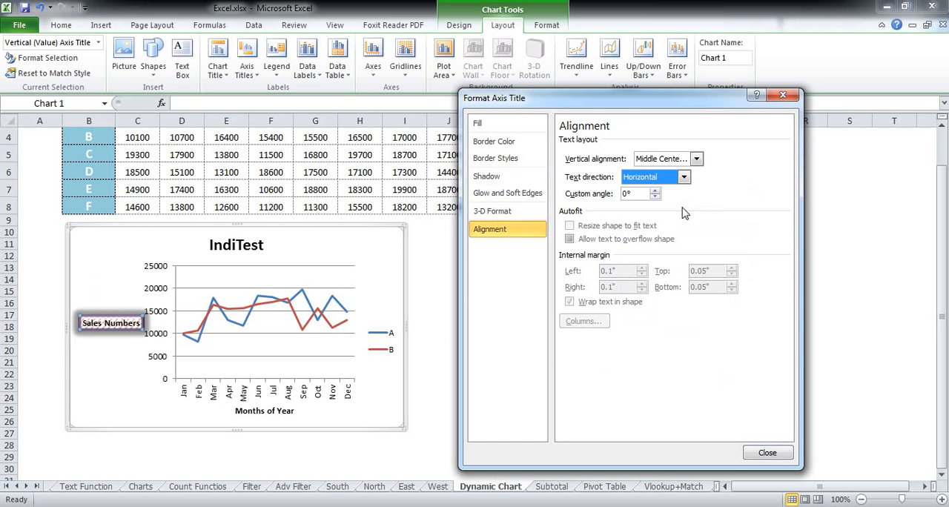
Try rotating the vertical axis title text 270°, set its text direction to Stacked, and close the formatting dialog
click(684, 178)
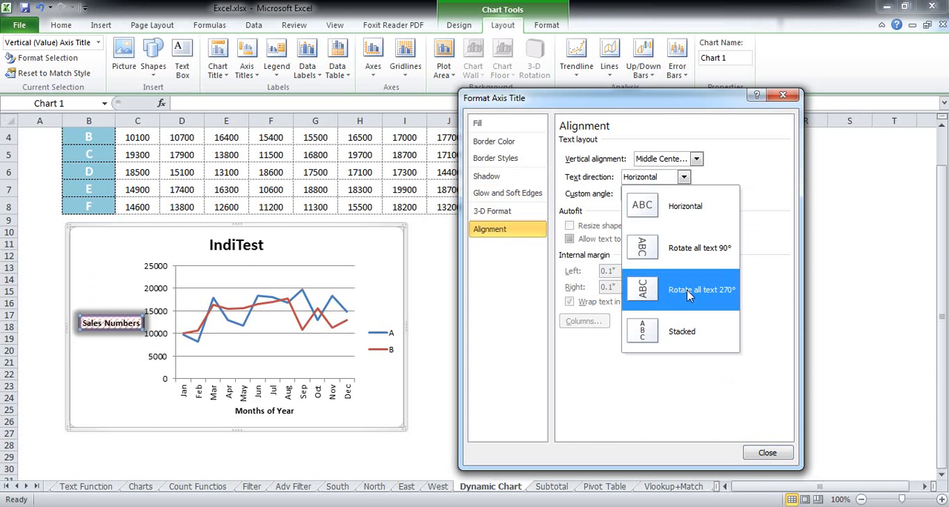
click(688, 295)
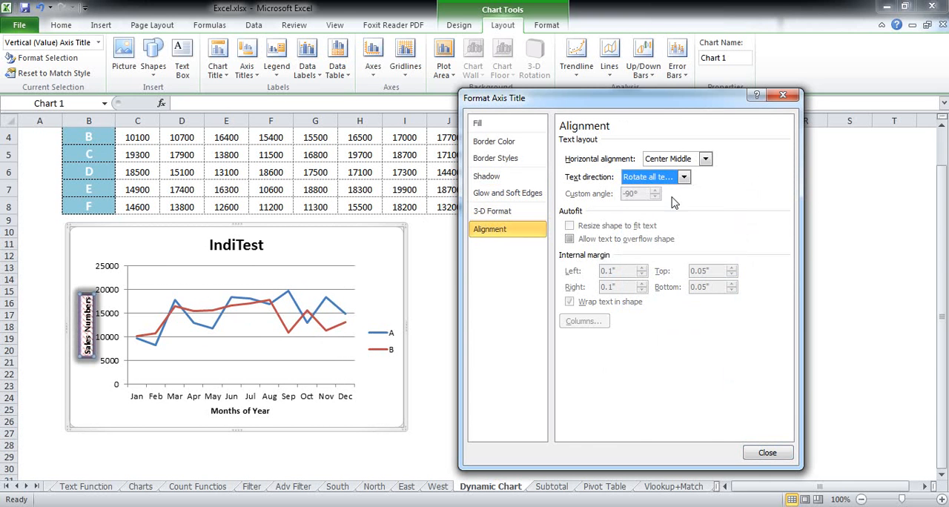
click(684, 177)
click(691, 334)
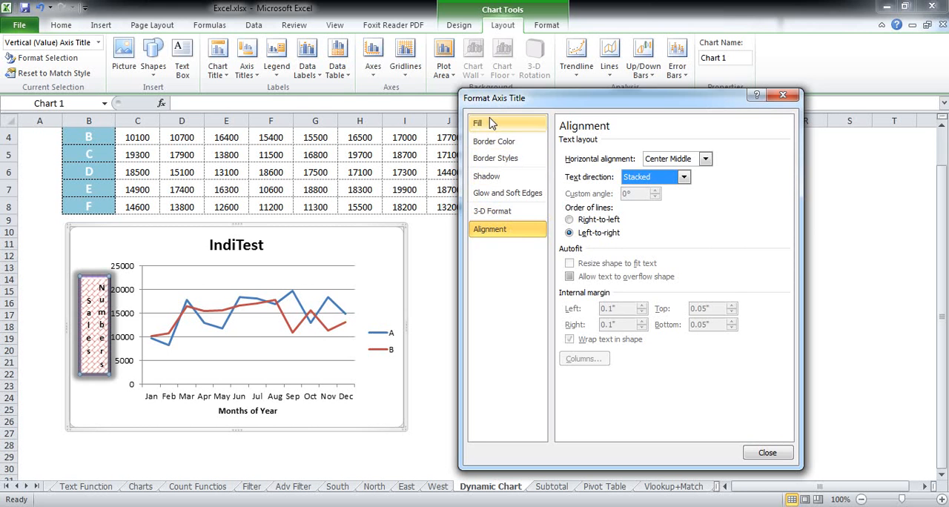
click(784, 97)
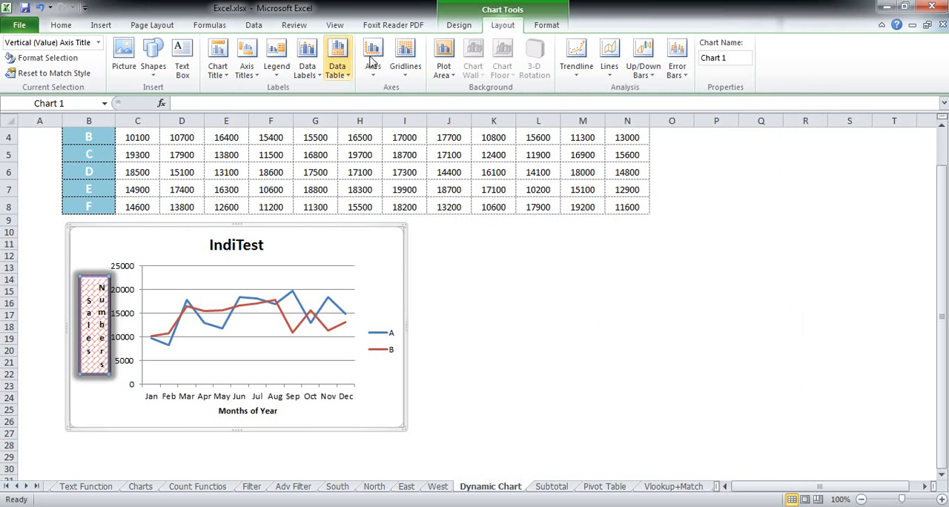
Give the horizontal axis title "Months of Year" a dark blue solid fill with 52% transparency
click(246, 79)
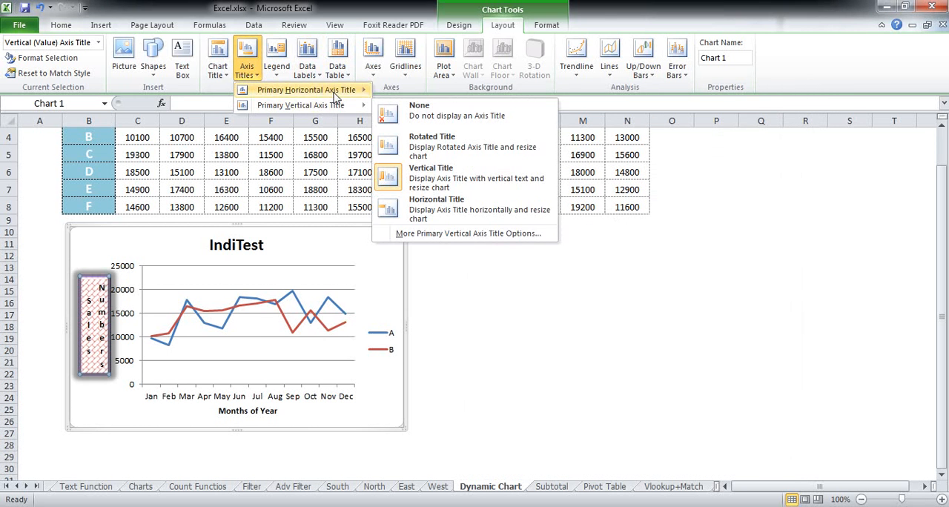
mouse_move(311, 89)
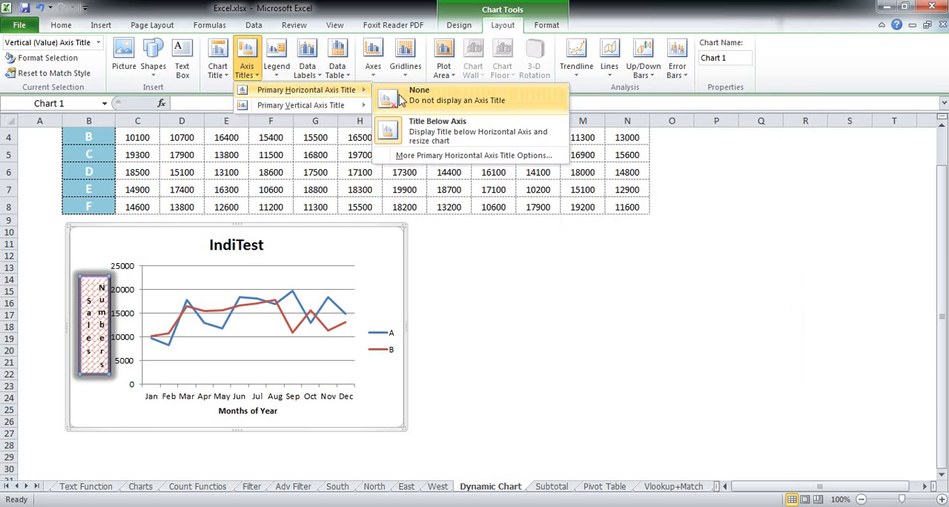
click(445, 156)
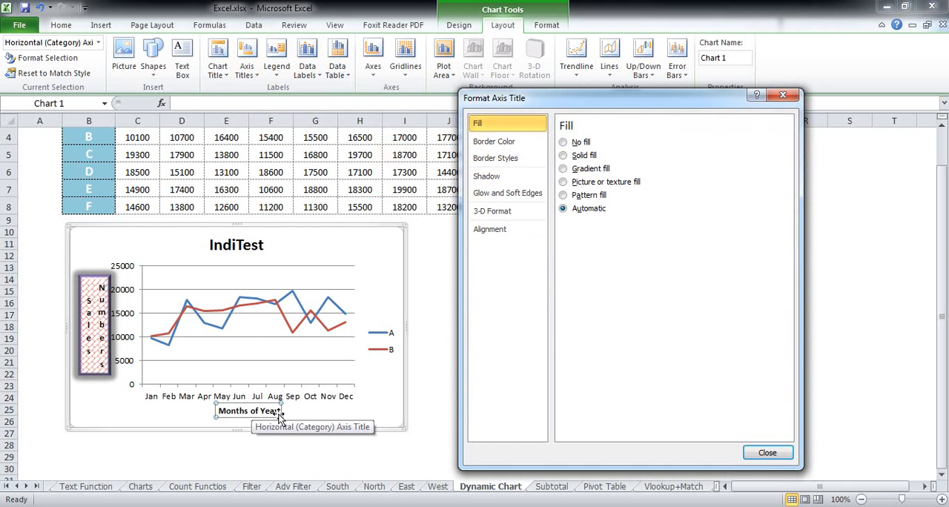
click(563, 155)
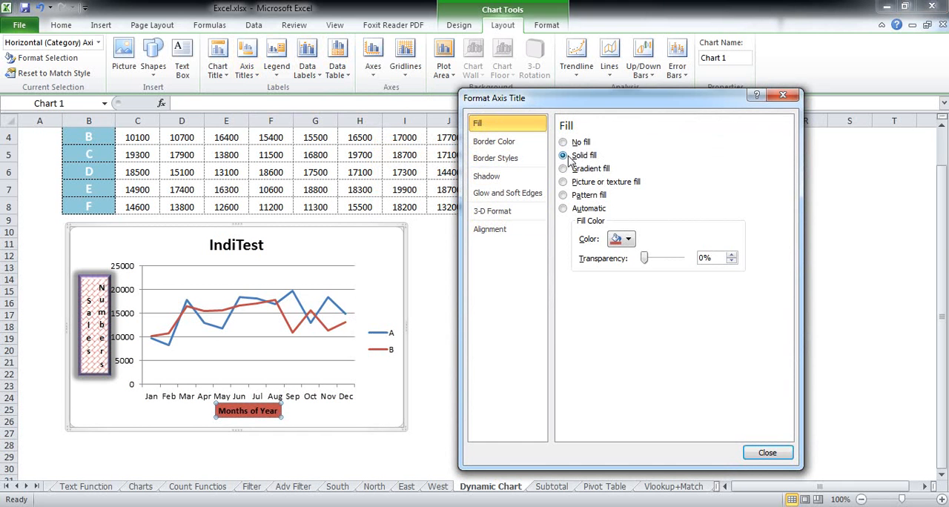
click(620, 241)
click(650, 269)
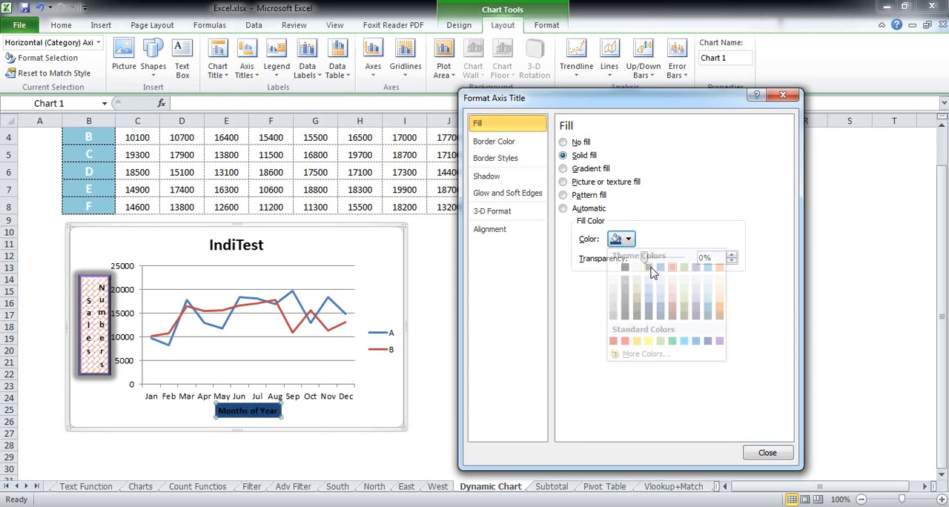
drag(648, 267, 669, 265)
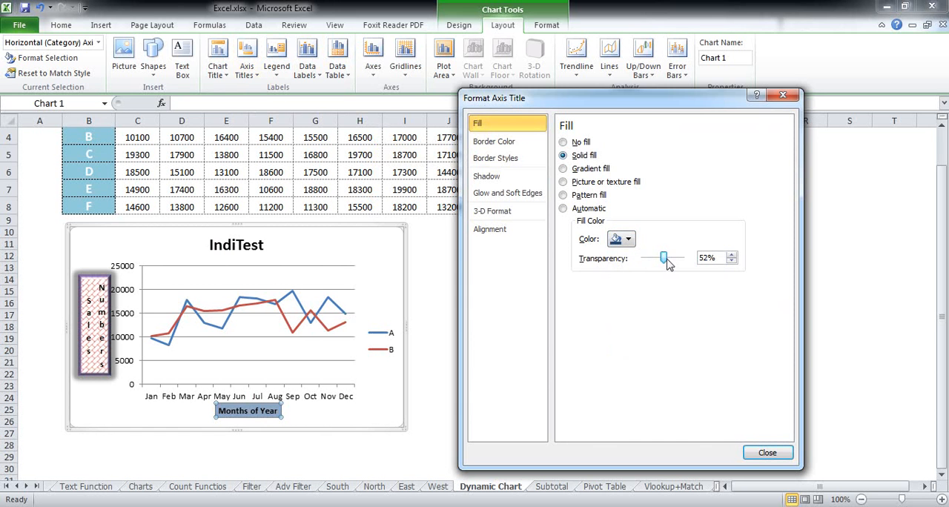
Add a solid red border to the horizontal axis title and set its width to 4.75 pt
click(494, 141)
click(583, 155)
click(621, 198)
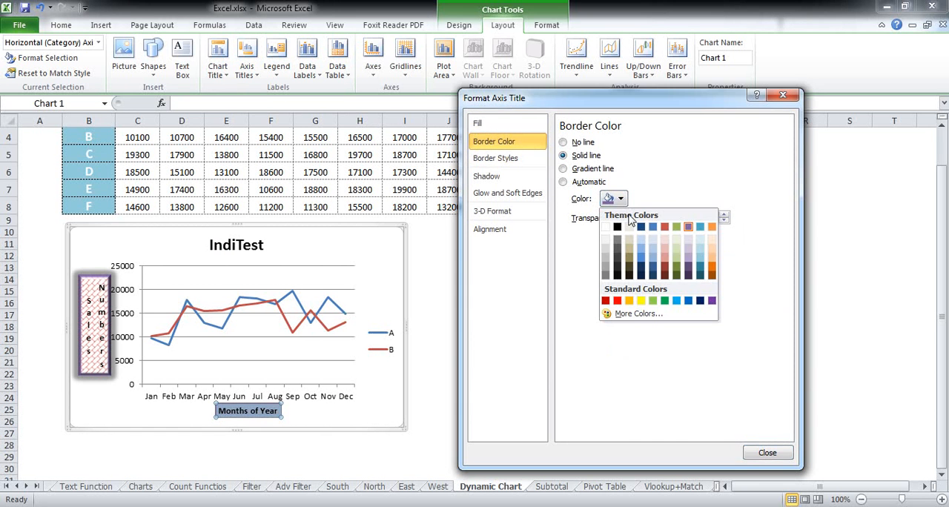
click(667, 233)
click(495, 158)
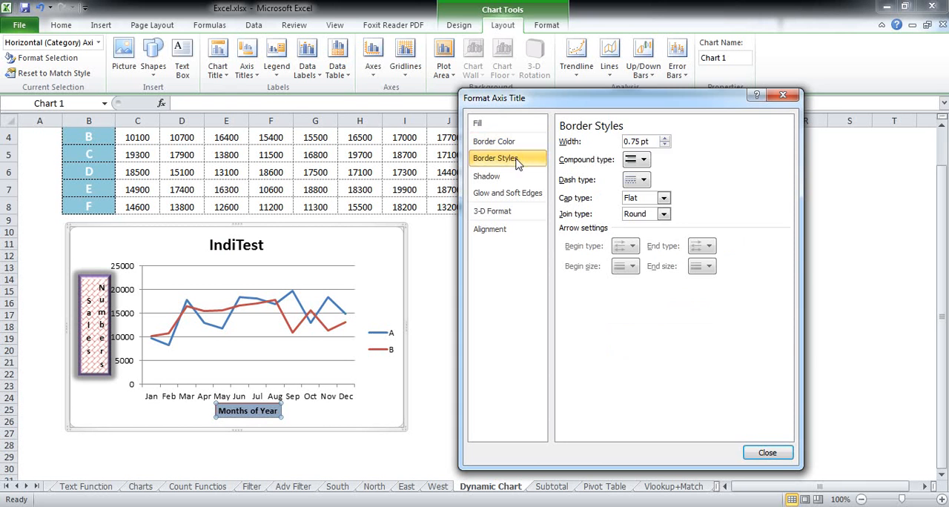
click(665, 138)
click(665, 139)
click(666, 139)
click(665, 139)
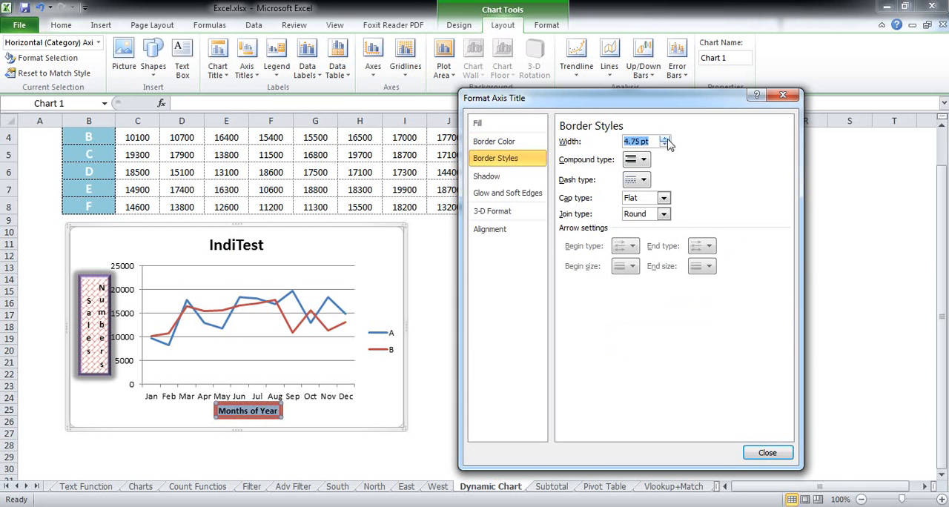
Apply the outer Offset Top shadow preset to the horizontal axis title and enlarge the shadow to 164%
click(501, 176)
click(615, 148)
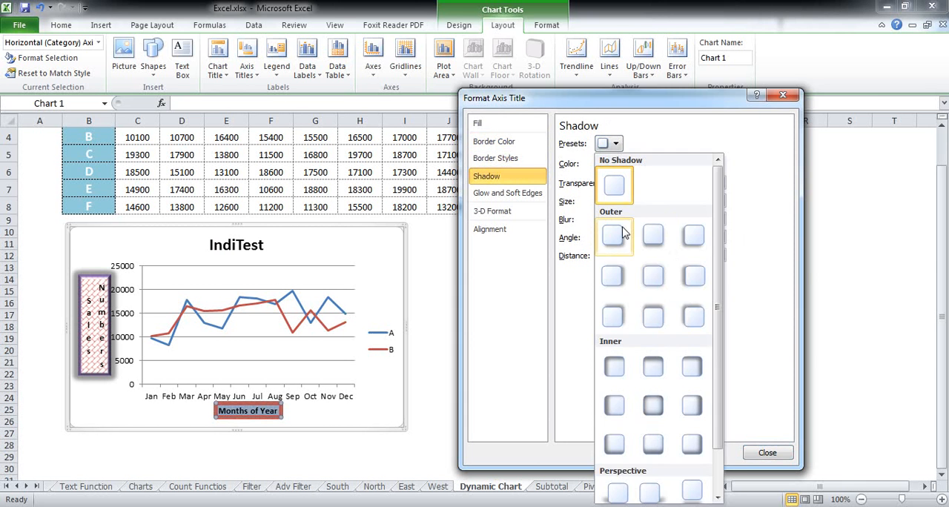
click(652, 314)
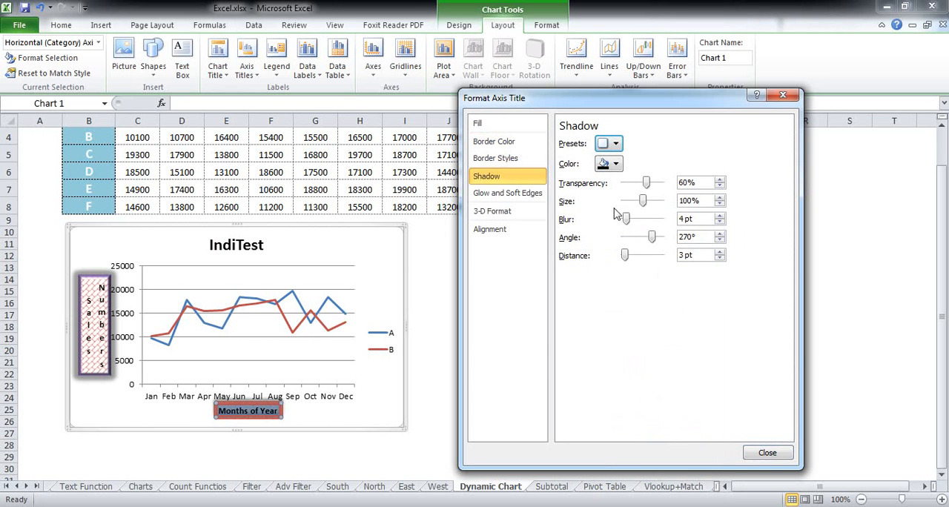
drag(644, 202, 655, 205)
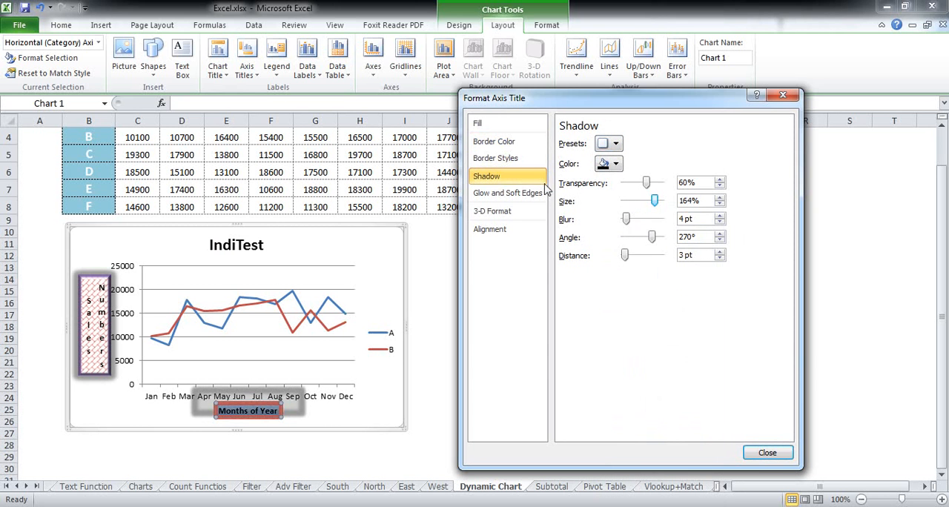
Apply the 11 pt light-blue glow preset and a top bevel 6 pt wide and 6 pt high to the horizontal axis title
click(511, 194)
click(622, 158)
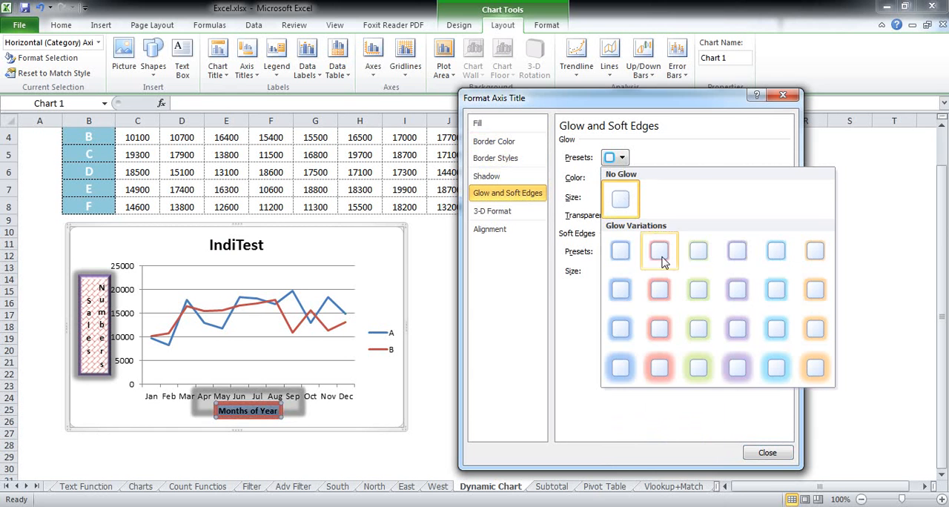
click(776, 329)
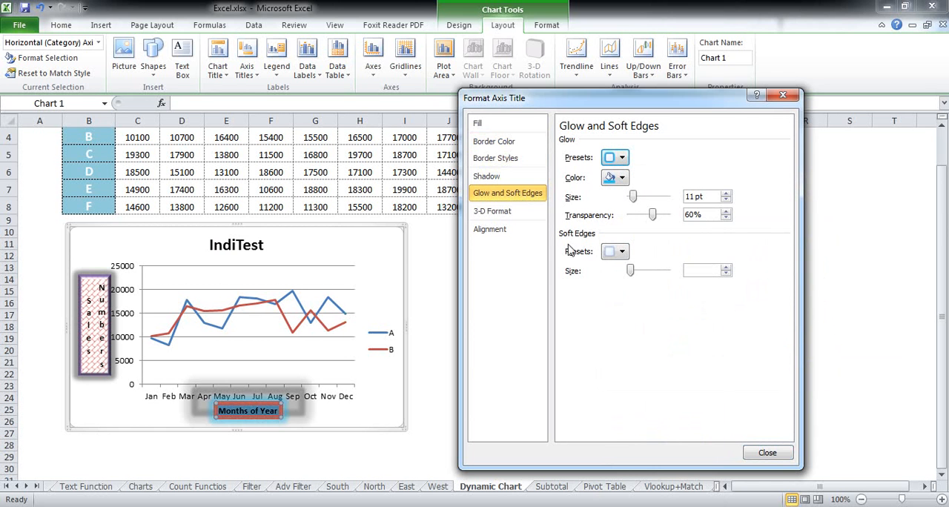
click(509, 211)
click(618, 172)
click(622, 257)
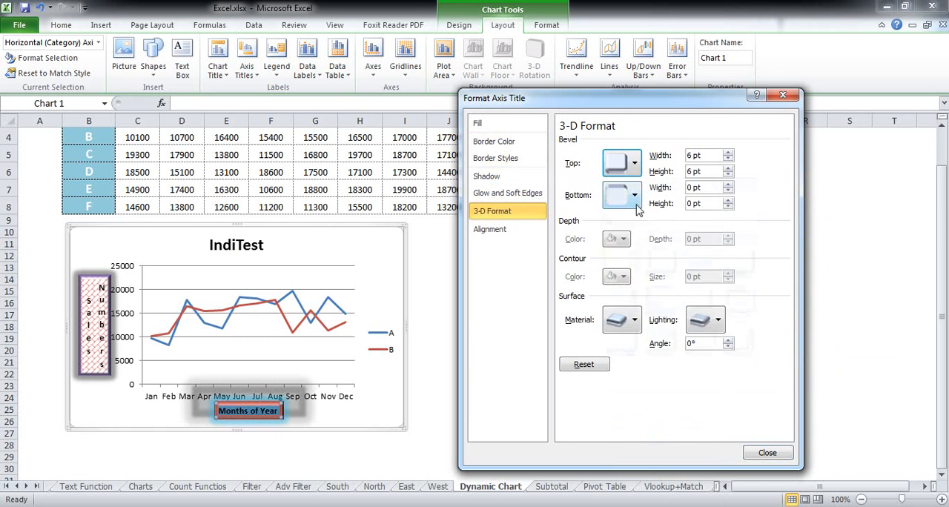
Set the horizontal axis title's text direction to Stacked
click(519, 229)
click(679, 179)
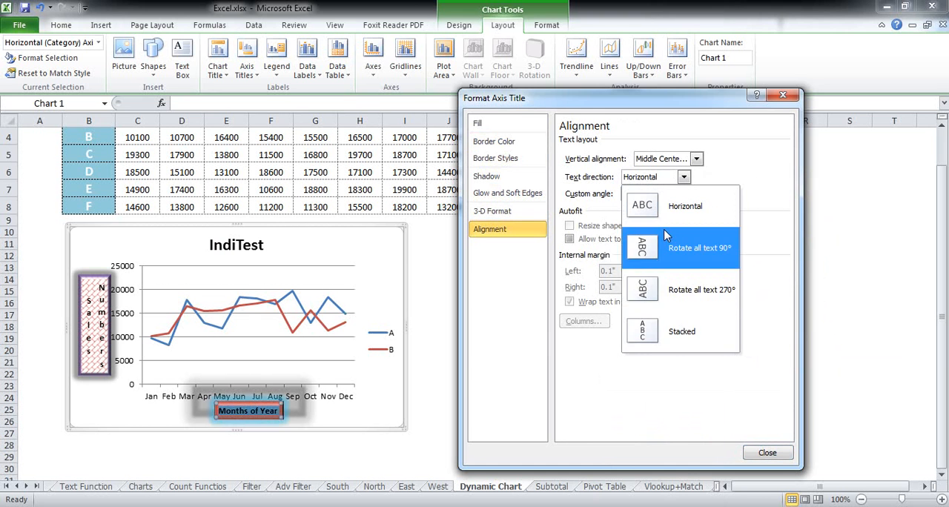
click(660, 332)
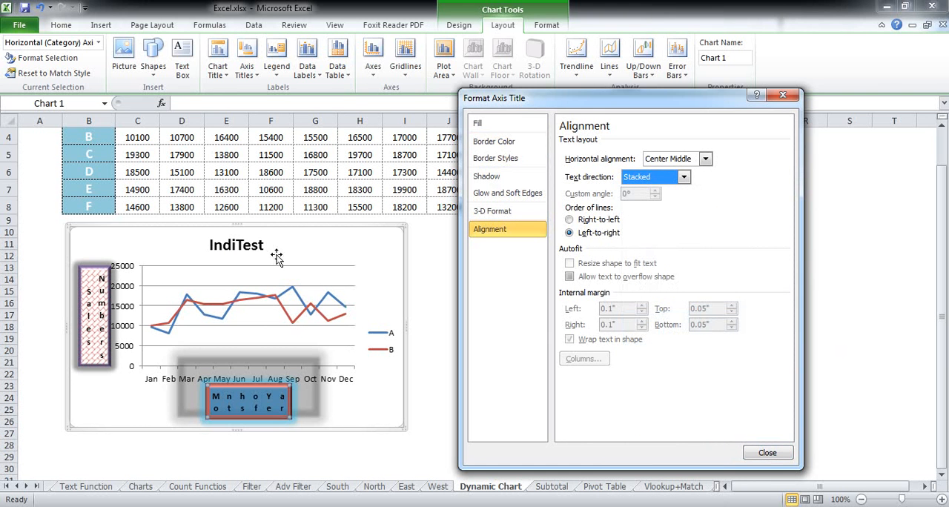